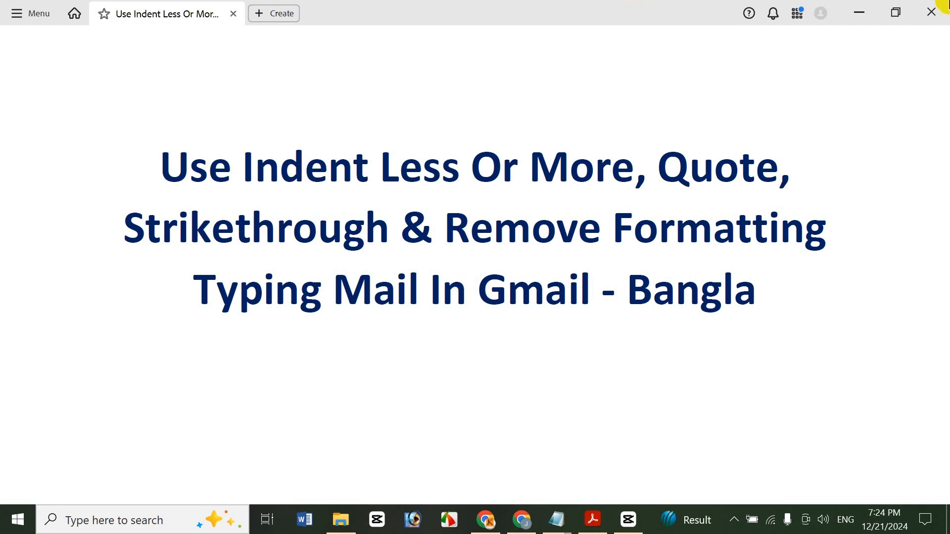
Step: Switch to the Chrome window, open Gmail from the Google apps, and start composing a new message
{"action": "left_click", "coordinate": [859, 10]}
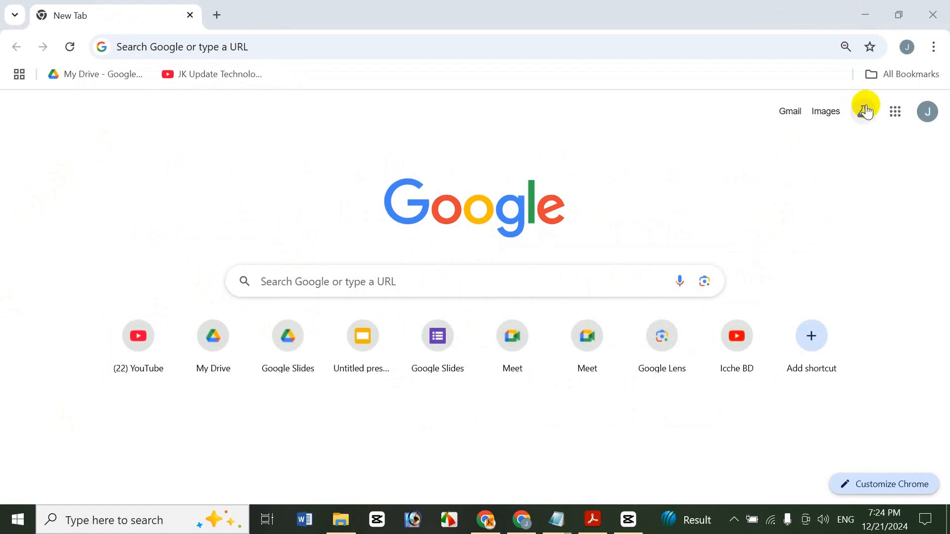
{"action": "left_click", "coordinate": [895, 112]}
{"action": "left_click", "coordinate": [834, 186]}
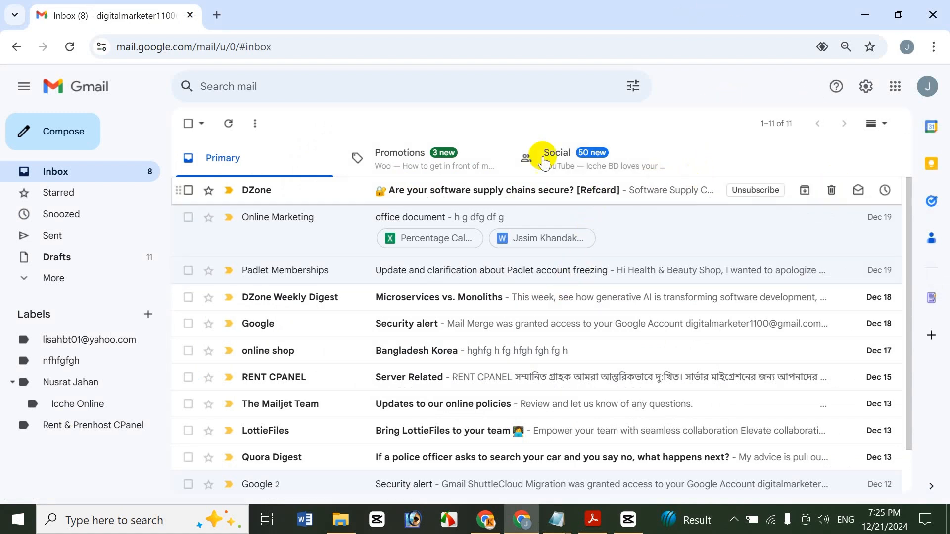
{"action": "left_click", "coordinate": [89, 131]}
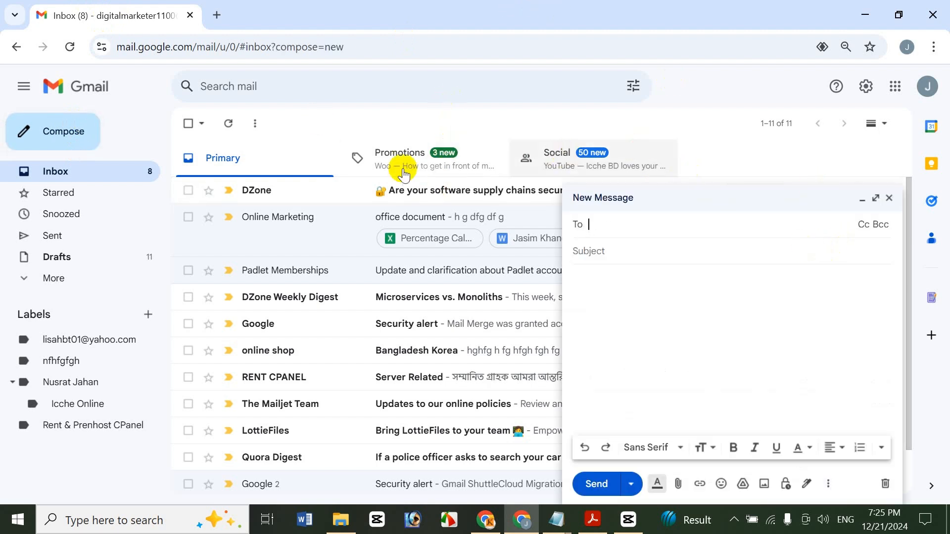
Step: Write in the body: "r g df gdfgdf", "gdf g dfg", a blank line, "fg df g dfgdf", "gdf g df gdfgdfg", "df gdf g"
{"action": "left_click", "coordinate": [680, 305]}
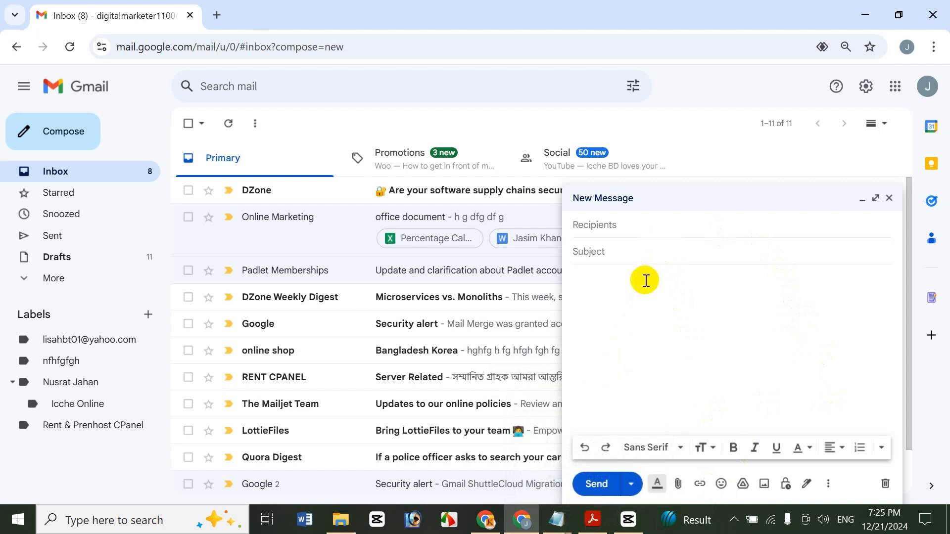
{"action": "type", "text": "r g df gdfgdf "}
{"action": "type", "text": "gdf g dfg  "}
{"action": "type", "text": "fg df g dfgdf "}
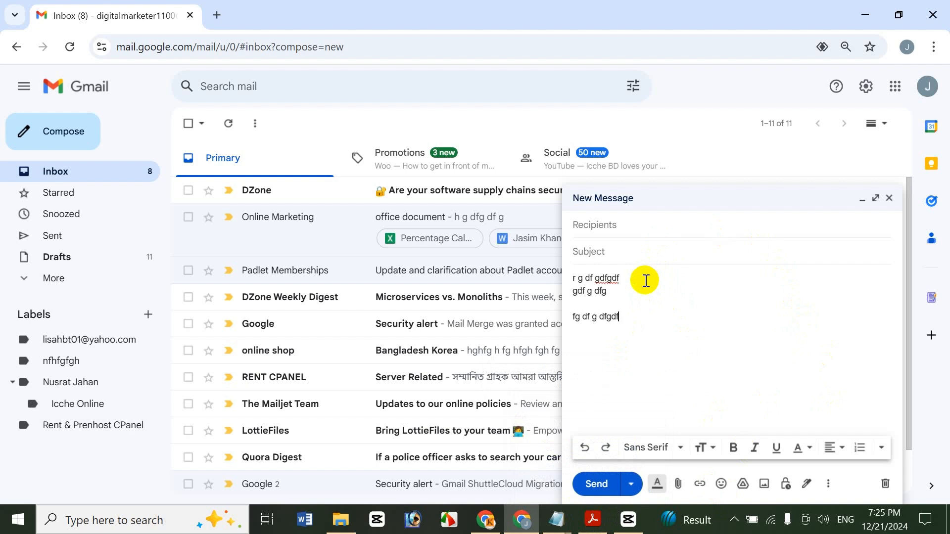
{"action": "type", "text": "gdf g df gdfgdfg"}
{"action": "key", "text": "Return"}
{"action": "type", "text": "df gdf g"}
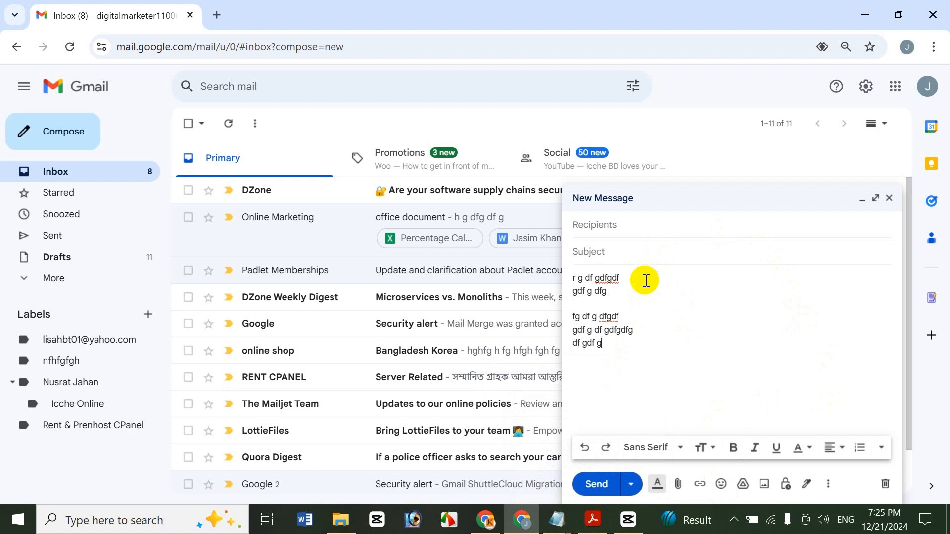
Step: Select the whole message text and increase its indent by three levels
{"action": "key", "text": "ctrl+a"}
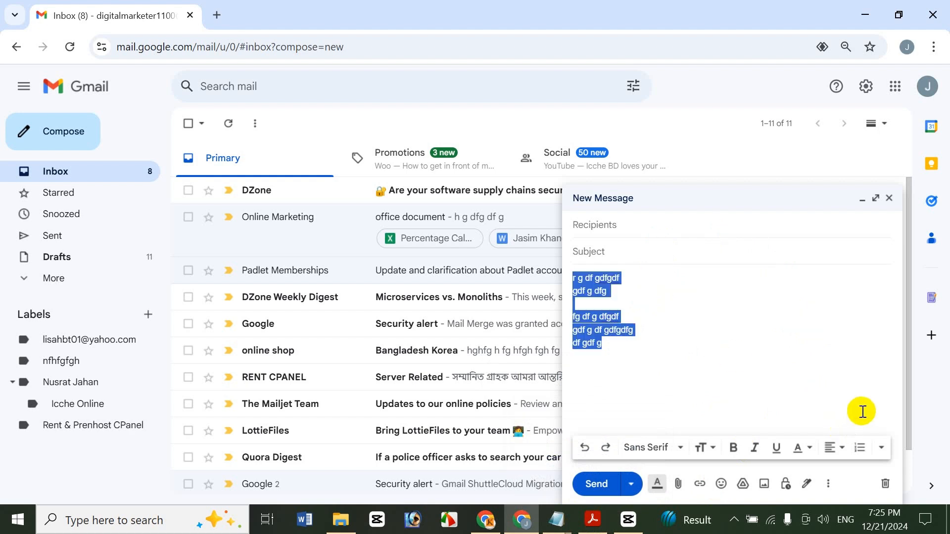
{"action": "mouse_move", "coordinate": [594, 527]}
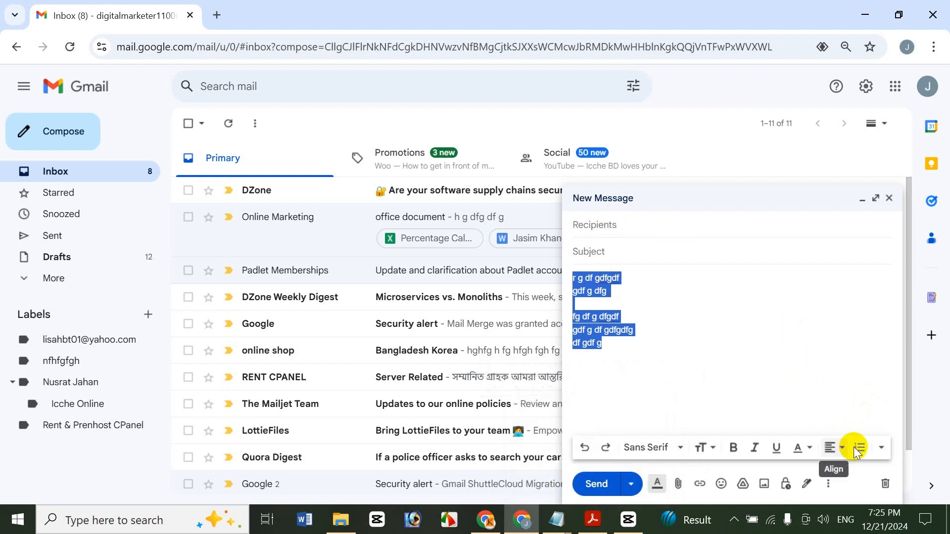
{"action": "left_click", "coordinate": [880, 447]}
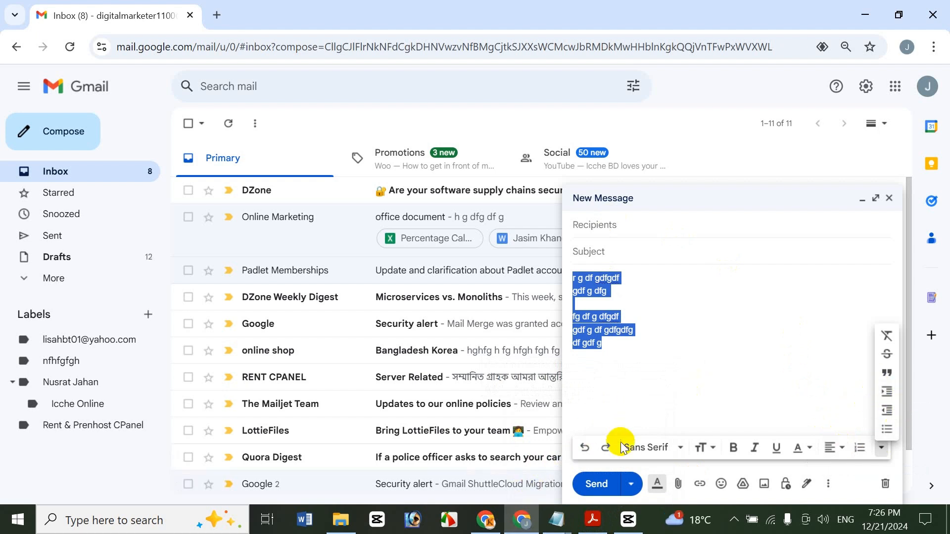
{"action": "left_click", "coordinate": [887, 391]}
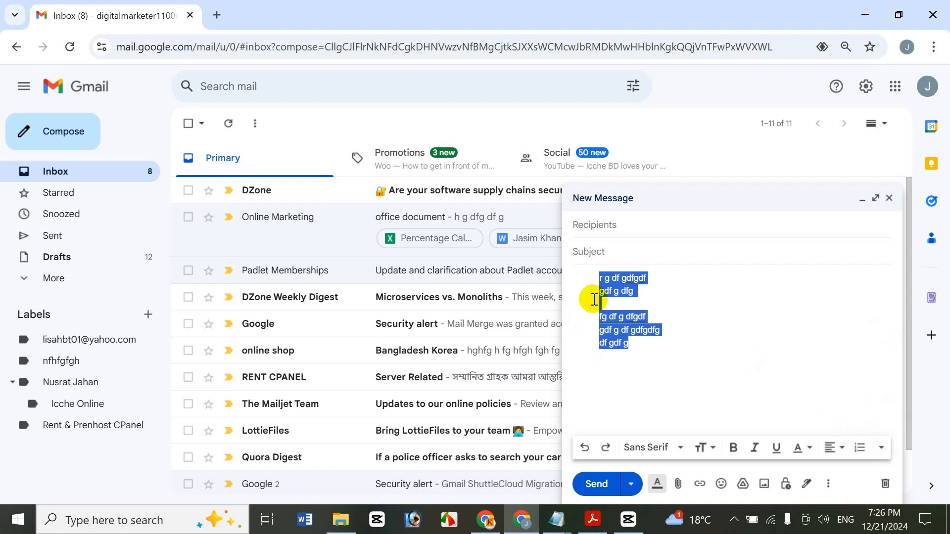
{"action": "left_click", "coordinate": [882, 448]}
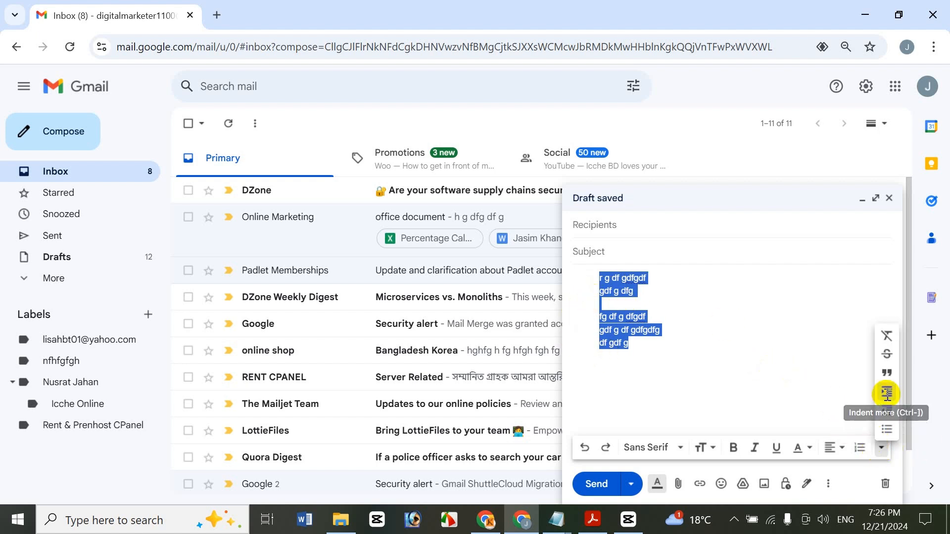
{"action": "left_click", "coordinate": [887, 399]}
{"action": "left_click", "coordinate": [881, 448]}
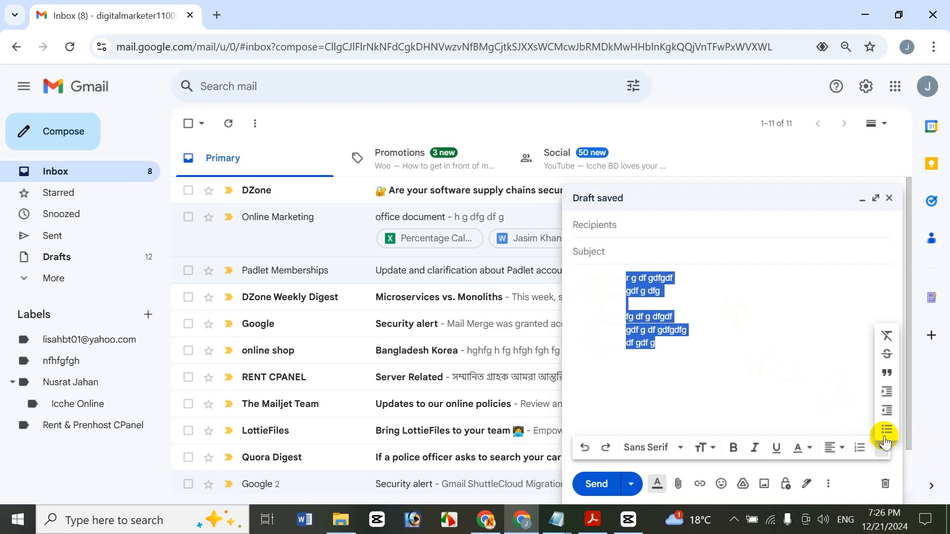
{"action": "left_click", "coordinate": [887, 391]}
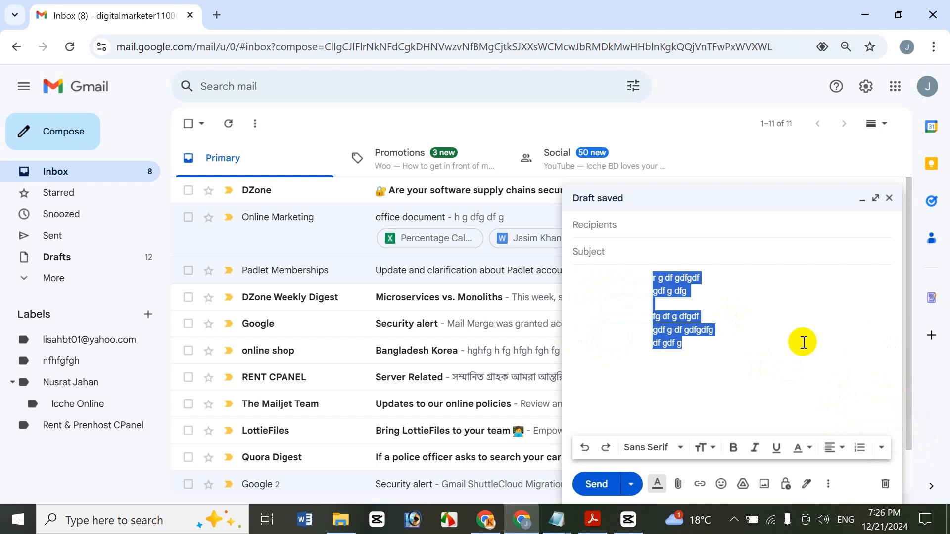
Step: Decrease the indent of the selected message text by two levels
{"action": "left_click", "coordinate": [881, 448]}
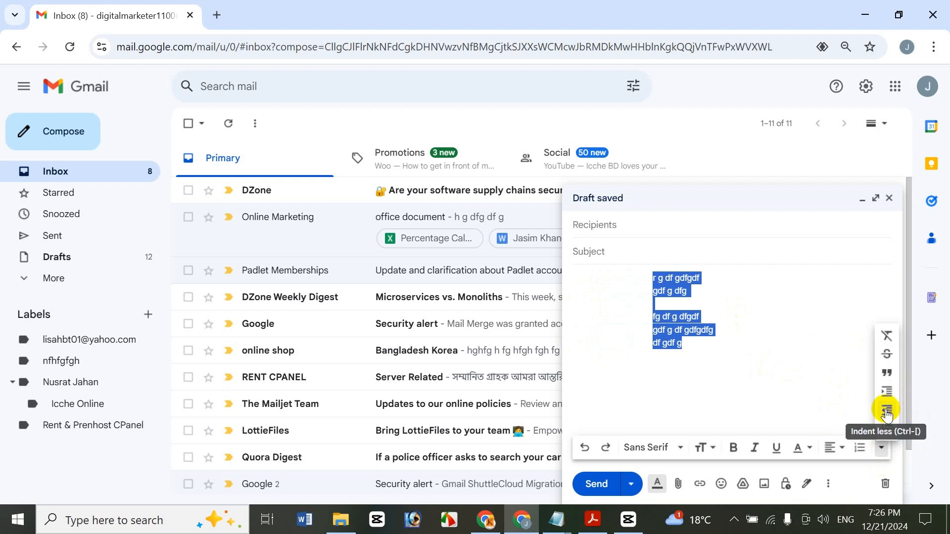
{"action": "left_click", "coordinate": [886, 411]}
{"action": "left_click", "coordinate": [881, 448]}
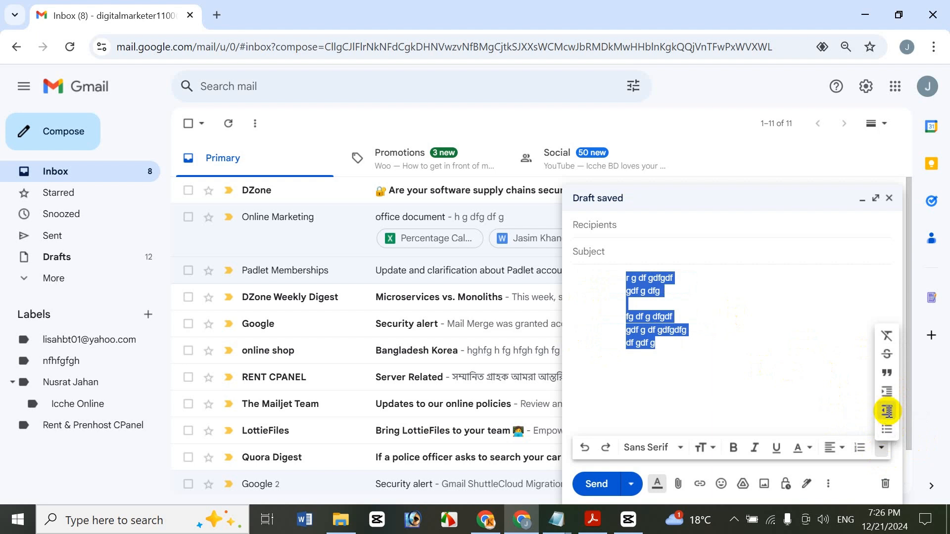
{"action": "left_click", "coordinate": [887, 411]}
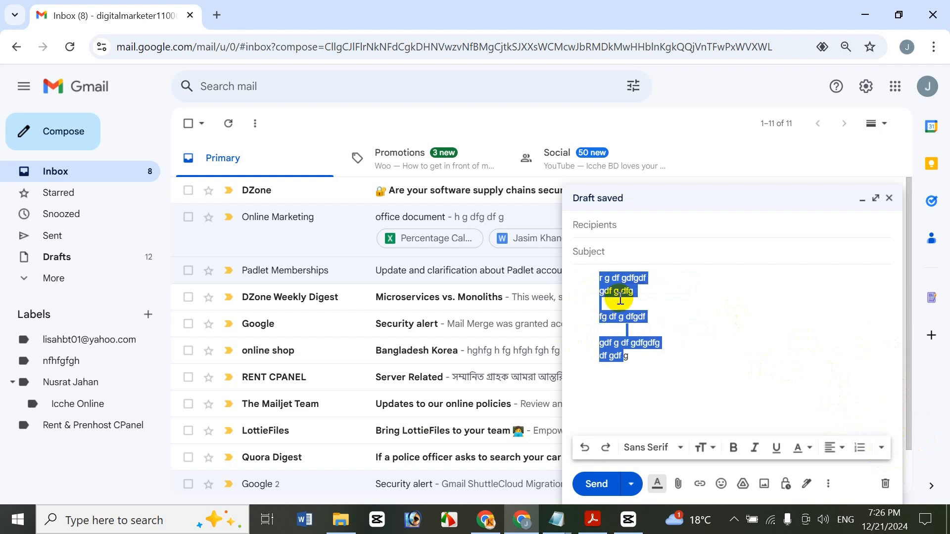
Step: Reselect all of the body text and indent it six levels further
{"action": "left_click", "coordinate": [639, 357]}
{"action": "key", "text": "ctrl+a"}
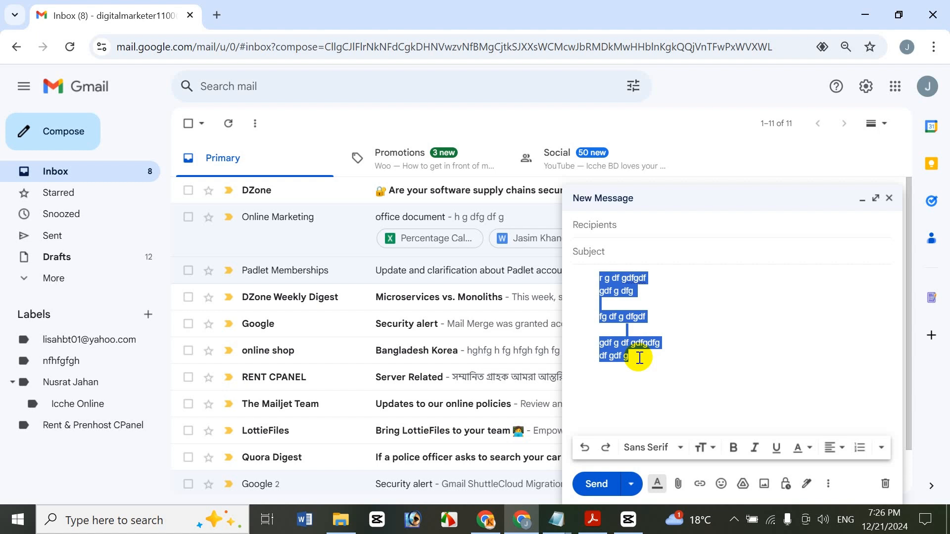
{"action": "key", "text": "ctrl+bracketright"}
{"action": "key", "text": "ctrl+bracketright"}
{"action": "key", "text": "ctrl+bracketright"}
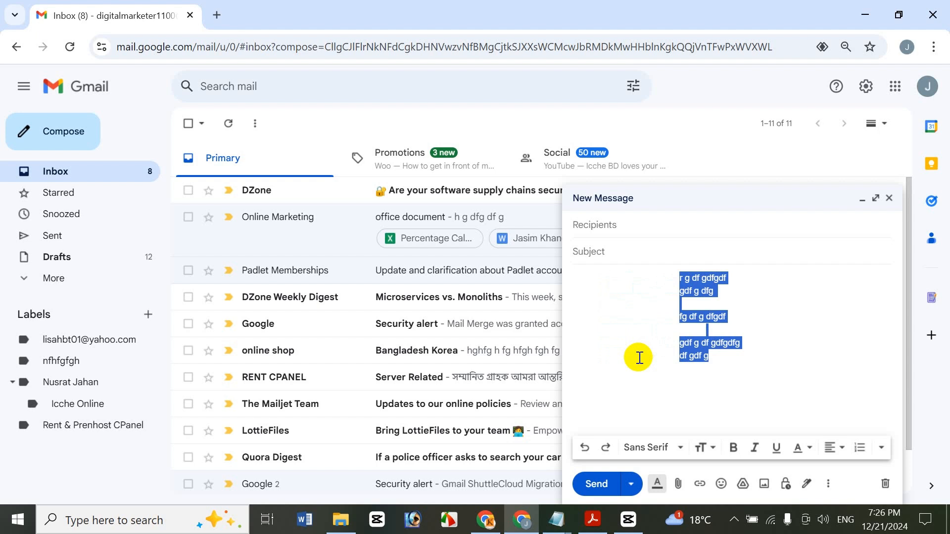
{"action": "key", "text": "ctrl+bracketright"}
{"action": "key", "text": "ctrl+bracketright"}
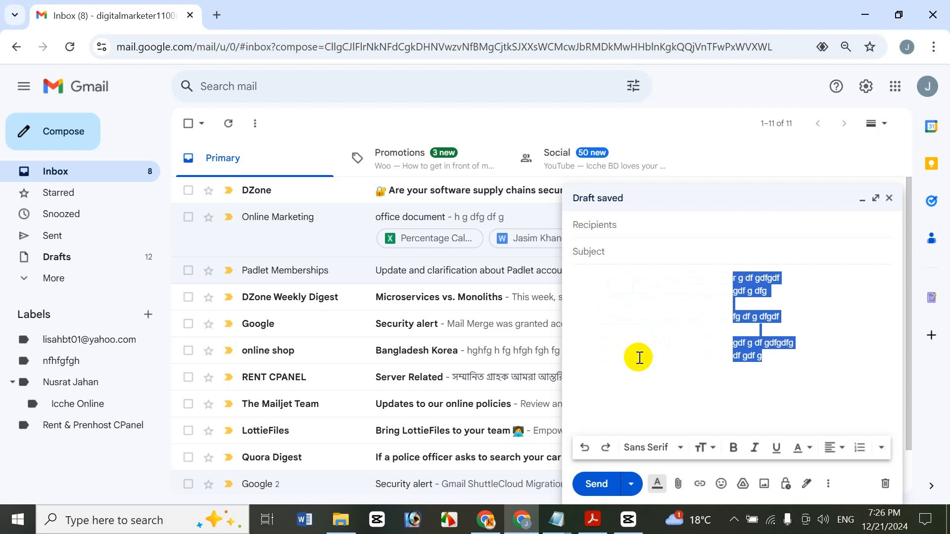
{"action": "key", "text": "ctrl+bracketright"}
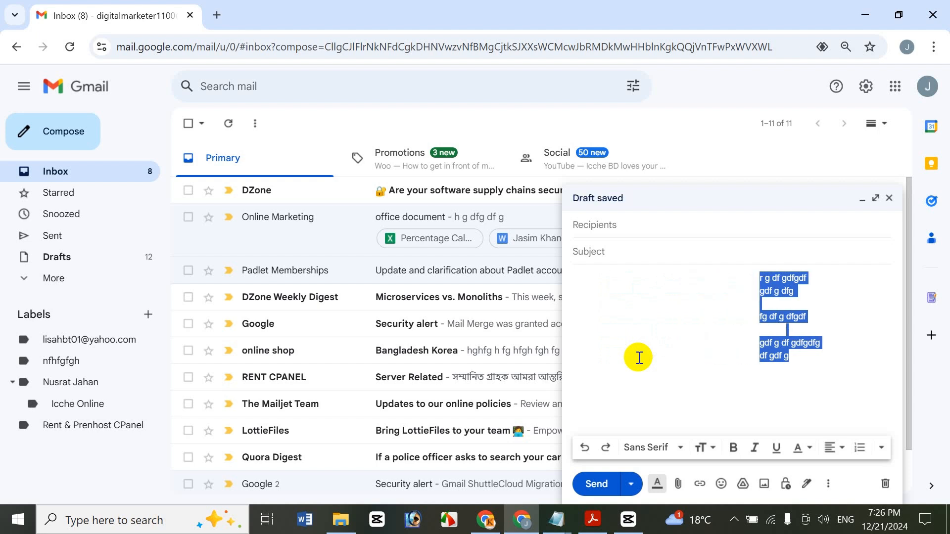
Step: Decrease the indent of the message text repeatedly until all lines are back at the body's left margin
{"action": "key", "text": "ctrl+bracketleft"}
{"action": "key", "text": "ctrl+bracketleft"}
{"action": "key", "text": "ctrl+bracketleft"}
{"action": "key", "text": "ctrl+bracketleft"}
{"action": "key", "text": "ctrl+bracketleft"}
{"action": "key", "text": "ctrl+bracketleft"}
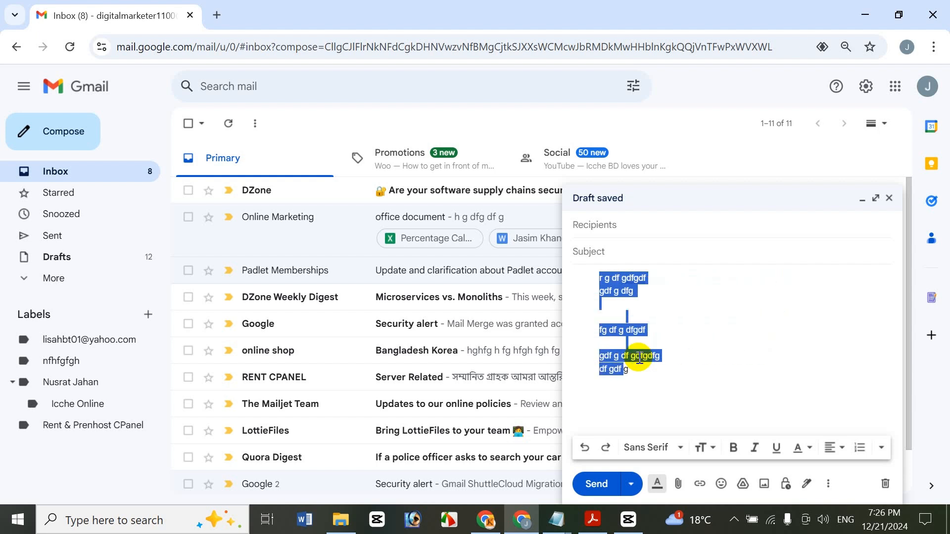
{"action": "key", "text": "ctrl+bracketleft"}
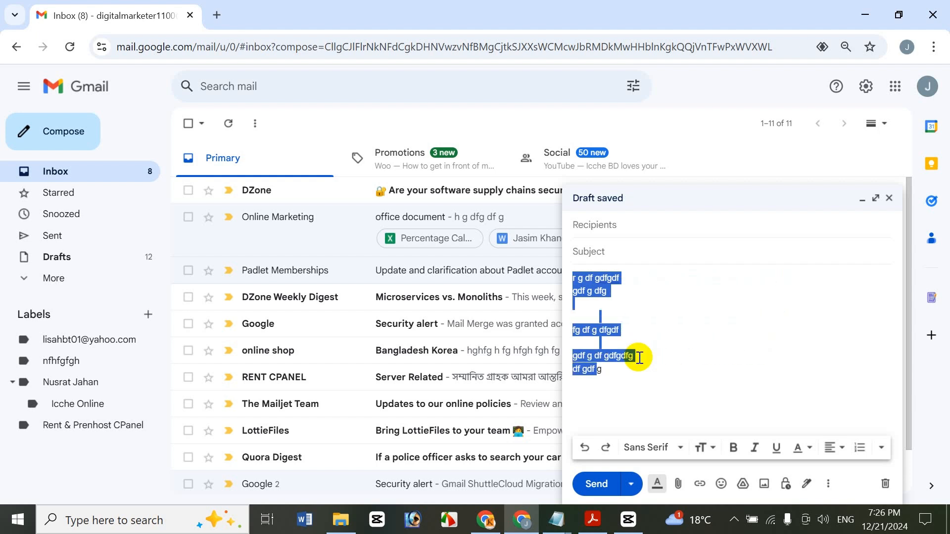
Step: Format the last two lines, "gdf g df gdfgdfg" and "df gdf g", as a quote
{"action": "left_click", "coordinate": [880, 448]}
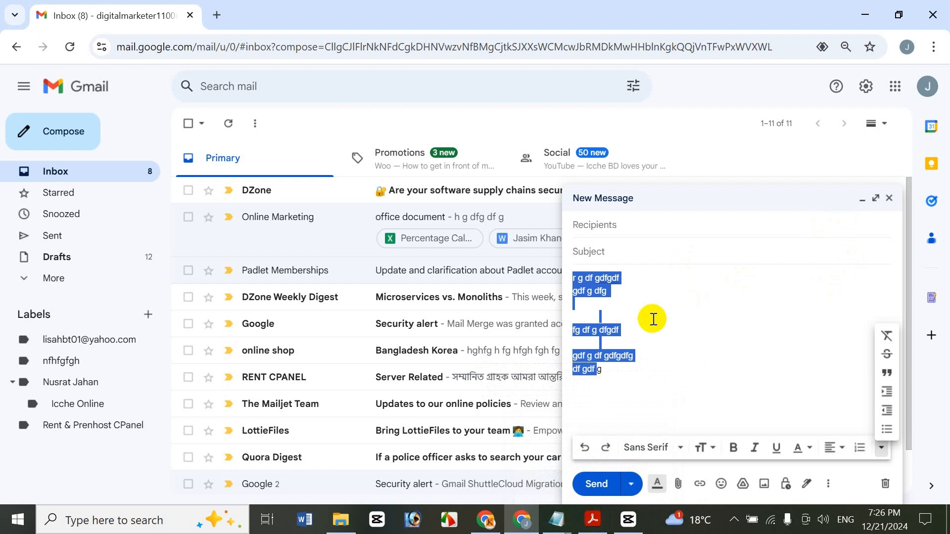
{"action": "left_click", "coordinate": [619, 329]}
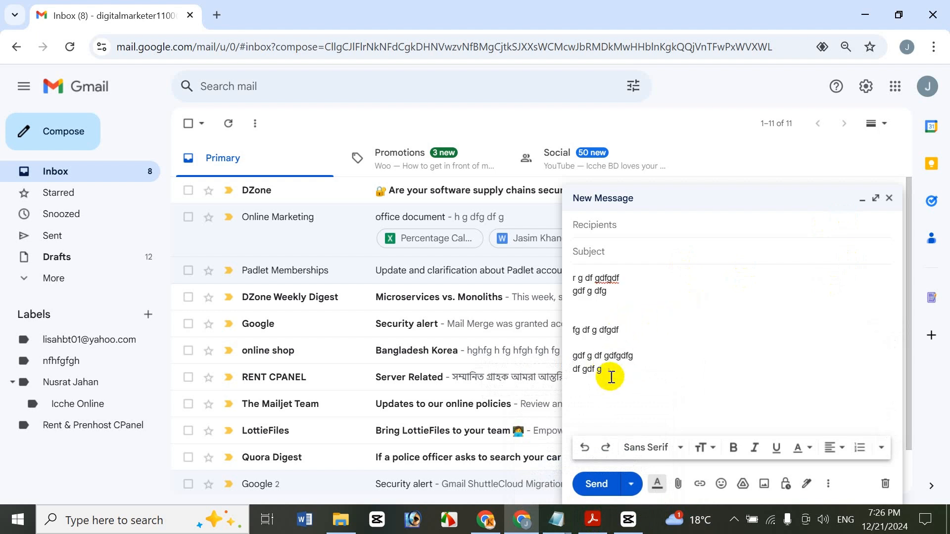
{"action": "left_click_drag", "start_coordinate": [603, 367], "coordinate": [574, 354]}
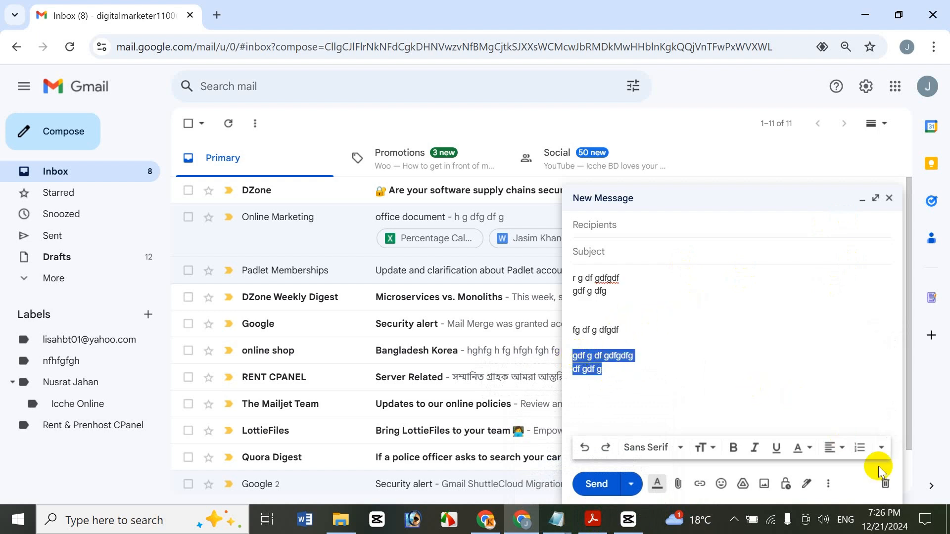
{"action": "left_click", "coordinate": [881, 448]}
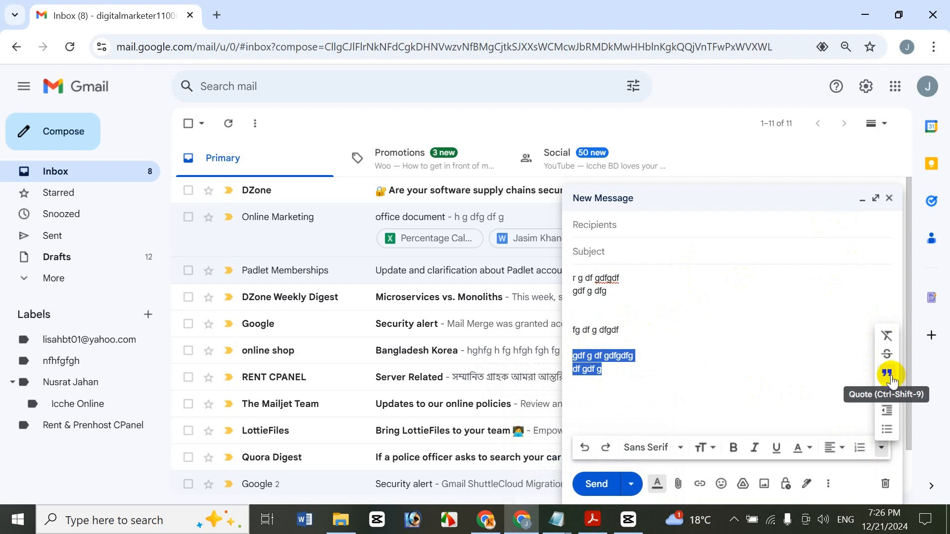
{"action": "left_click", "coordinate": [888, 375]}
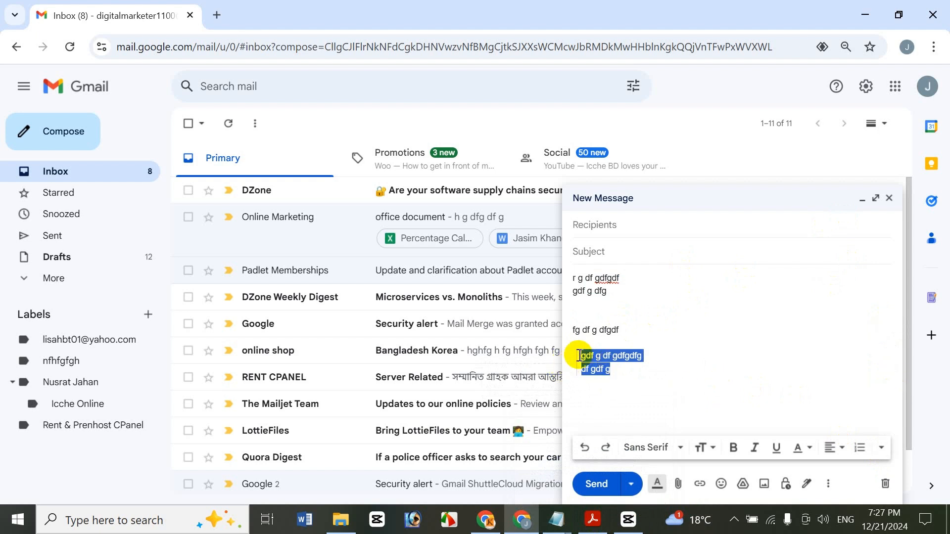
Step: Format the first two lines, "r g df gdfgdf" and "gdf g dfg", as a quote
{"action": "left_click", "coordinate": [609, 291]}
{"action": "left_click", "coordinate": [574, 278]}
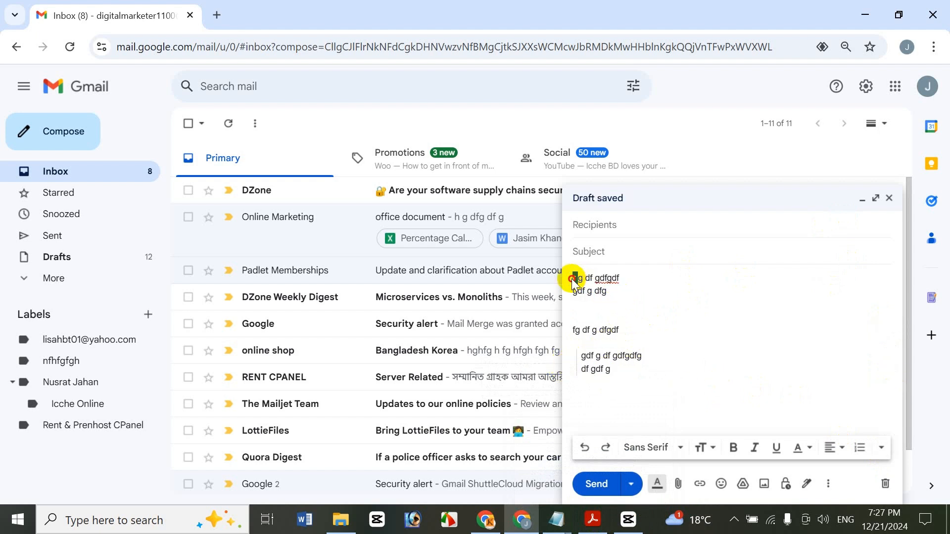
{"action": "left_click_drag", "start_coordinate": [593, 290], "coordinate": [573, 277]}
{"action": "left_click", "coordinate": [618, 295]}
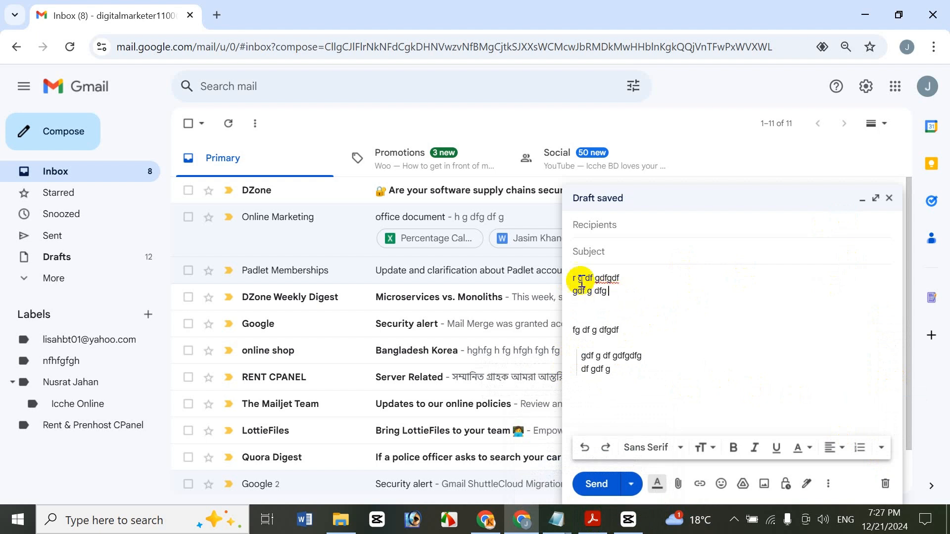
{"action": "key", "text": "shift+Home"}
{"action": "key", "text": "shift+Up"}
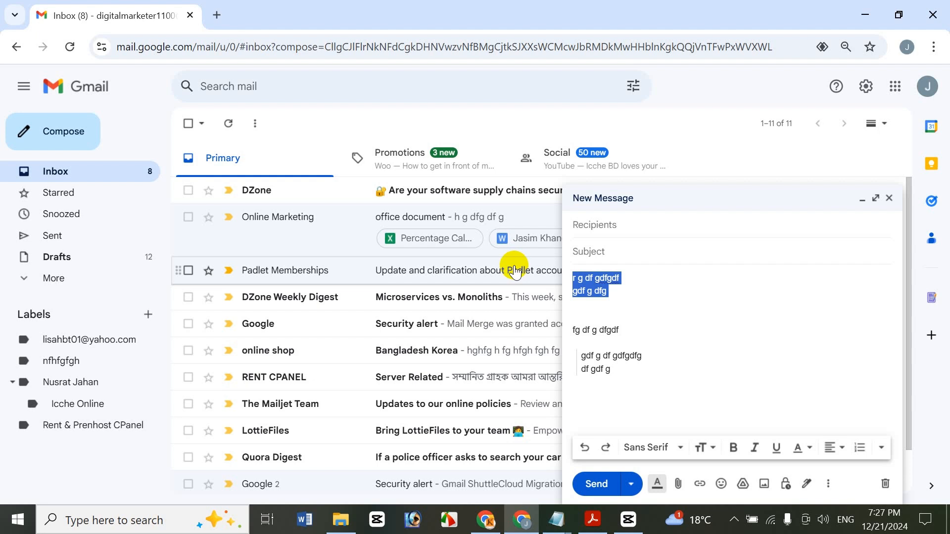
{"action": "key", "text": "ctrl+shift+9"}
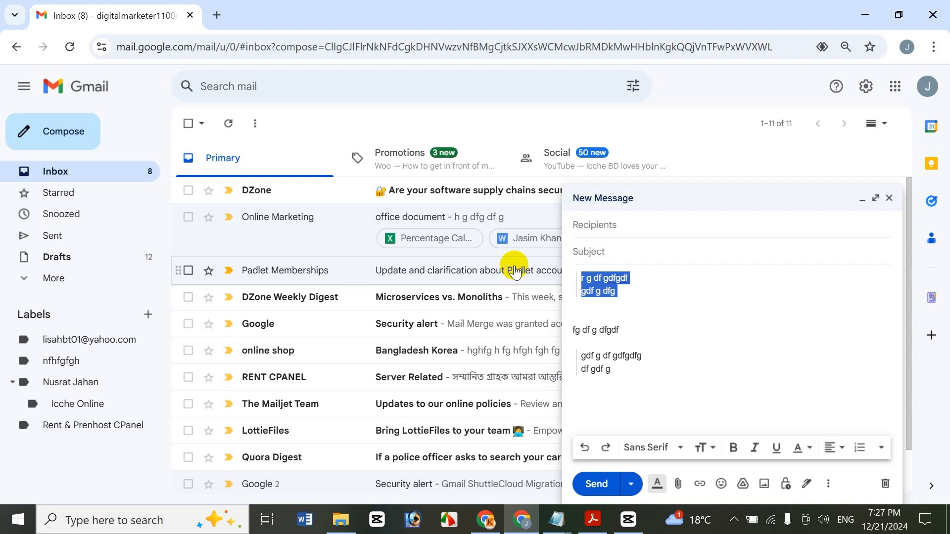
{"action": "left_click", "coordinate": [640, 296]}
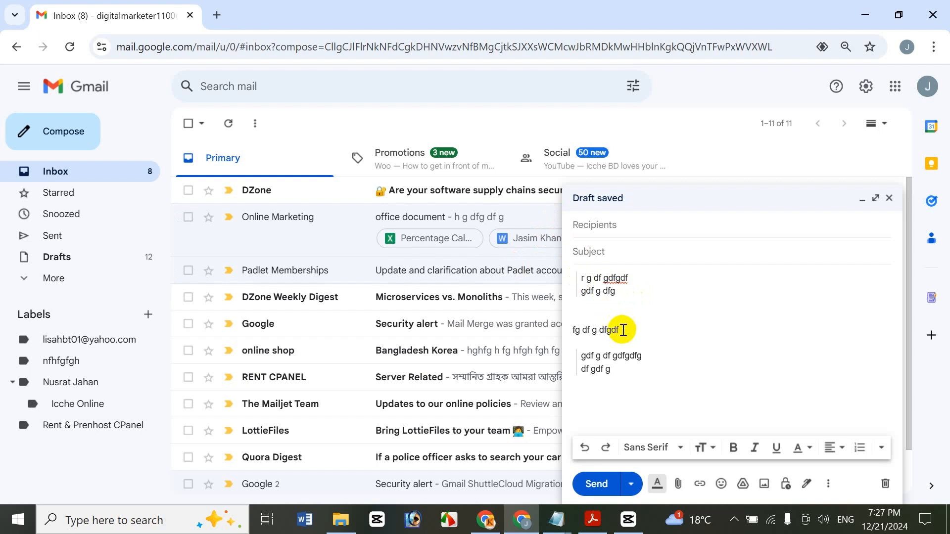
Step: Add three unquoted lines below the last quote: "dfgdfgdfgdfgd", "gdfgdfgdfgdfg" and "gdfgdfg"
{"action": "left_click", "coordinate": [887, 449]}
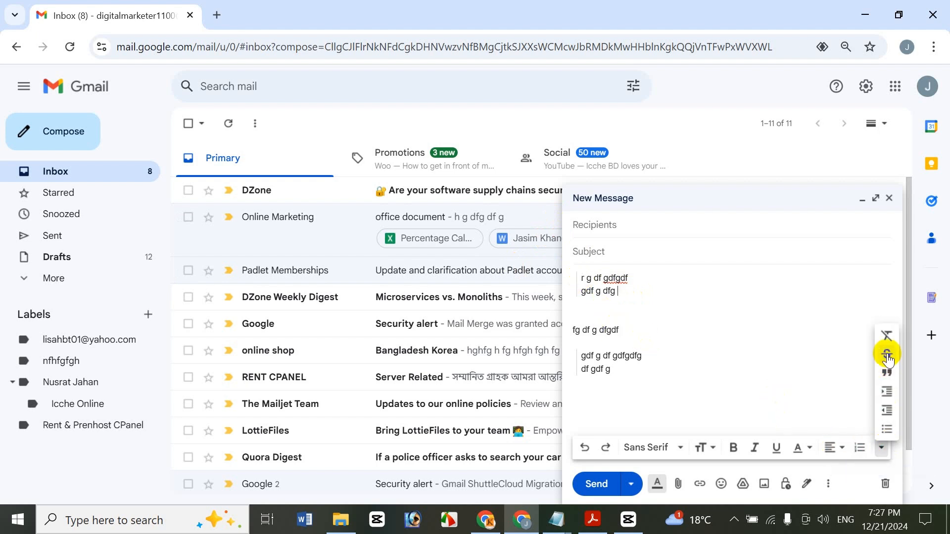
{"action": "left_click", "coordinate": [656, 382]}
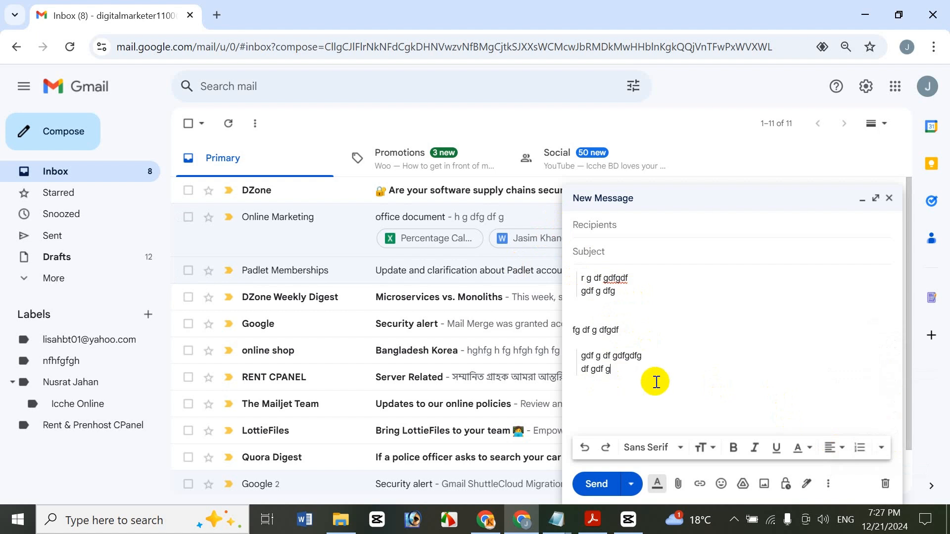
{"action": "type", "text": "dfgdfgdfgdfgd"}
{"action": "key", "text": "Return"}
{"action": "type", "text": "gdfgdfgdfgd"}
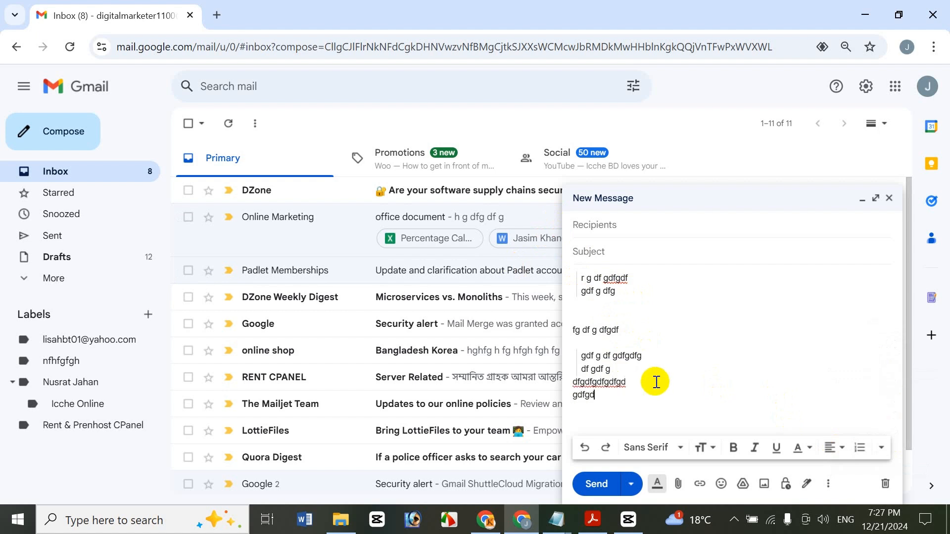
{"action": "type", "text": "fg"}
{"action": "key", "text": "Return"}
{"action": "type", "text": "gdfgdfg"}
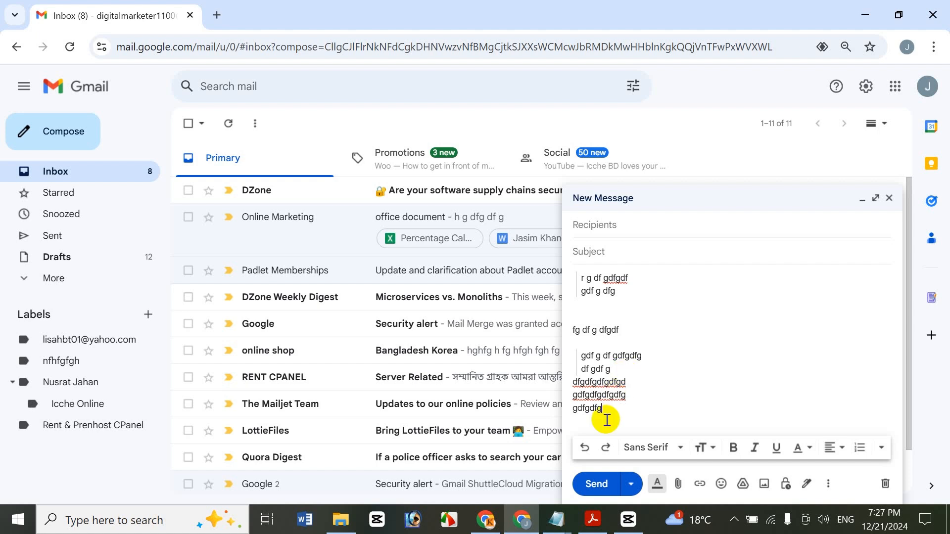
Step: Set the text size of the last three lines, "dfgdfgdfgdfgd", "gdfgdfgdfgdfg" and "gdfgdfg", to Huge
{"action": "left_click_drag", "start_coordinate": [572, 383], "coordinate": [773, 462]}
{"action": "left_click", "coordinate": [716, 448]}
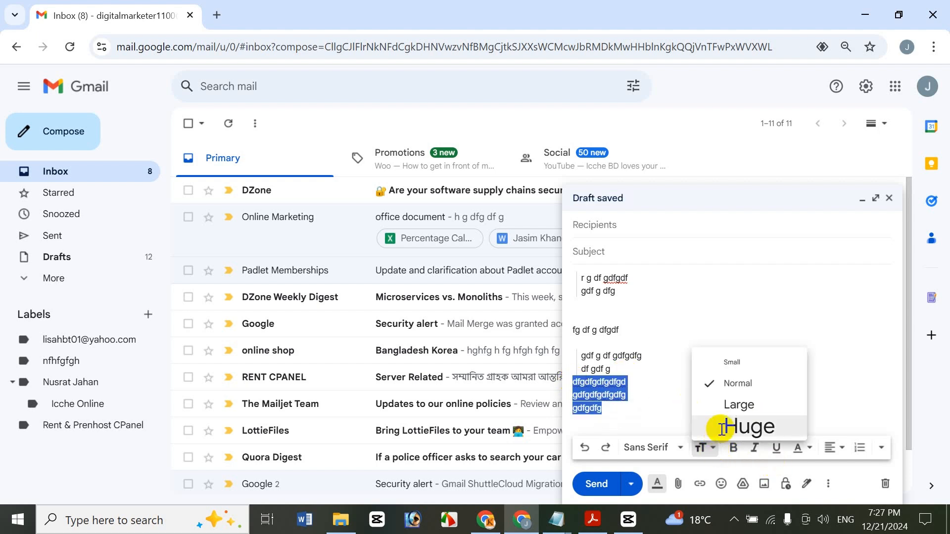
{"action": "left_click", "coordinate": [717, 427]}
Step: Apply strikethrough to the three Huge lines at the end of the message
{"action": "left_click_drag", "start_coordinate": [645, 419], "coordinate": [571, 357]}
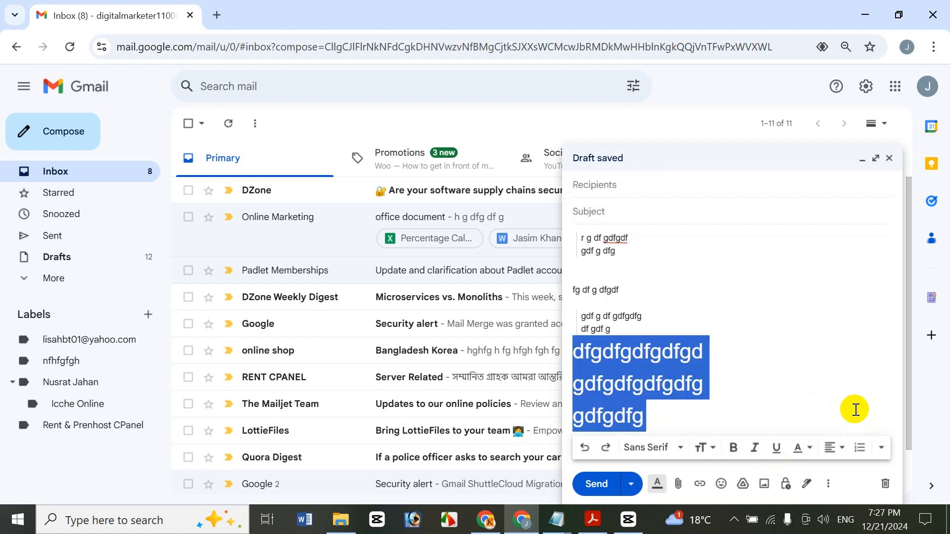
{"action": "left_click", "coordinate": [882, 445]}
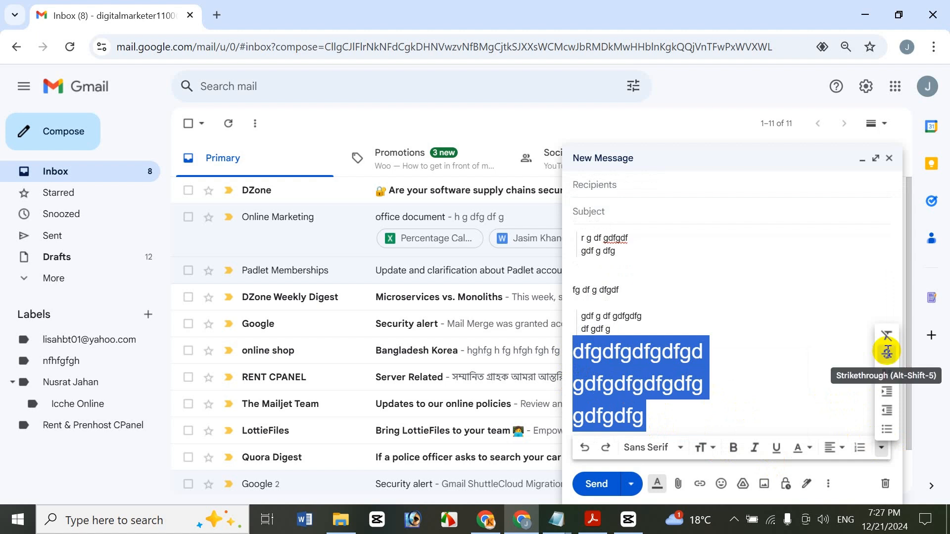
{"action": "left_click", "coordinate": [887, 354]}
{"action": "left_click", "coordinate": [675, 370]}
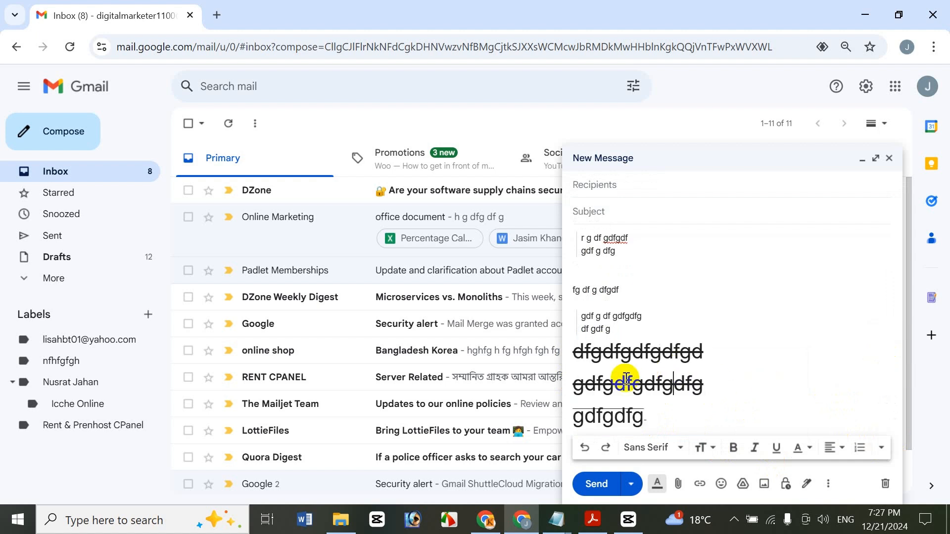
Step: Remove the strikethrough from the three Huge lines, and apply it to them again
{"action": "left_click_drag", "start_coordinate": [636, 414], "coordinate": [557, 349]}
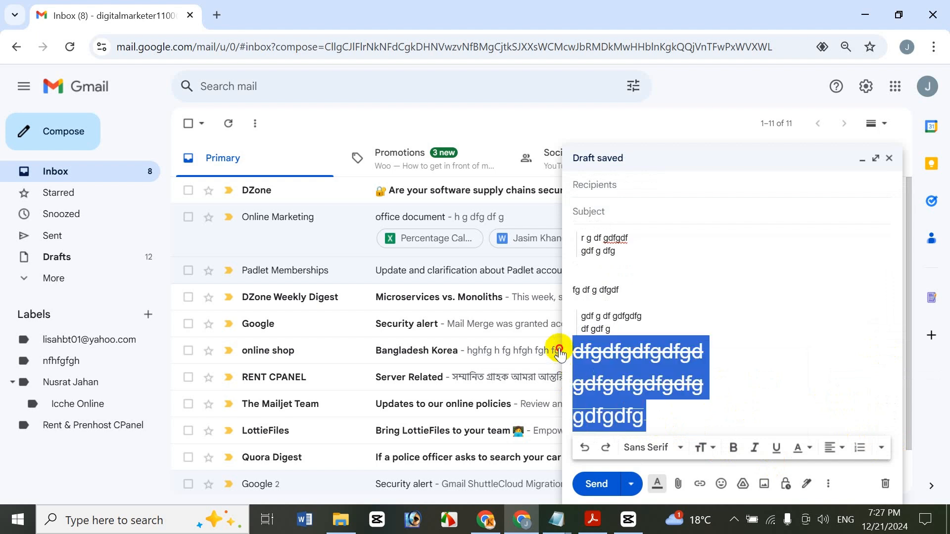
{"action": "left_click", "coordinate": [881, 448]}
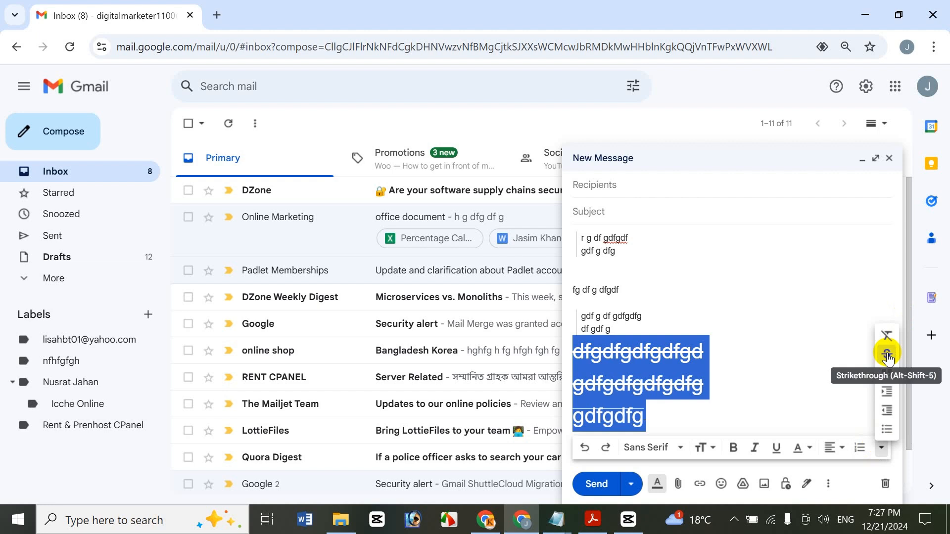
{"action": "left_click", "coordinate": [887, 355]}
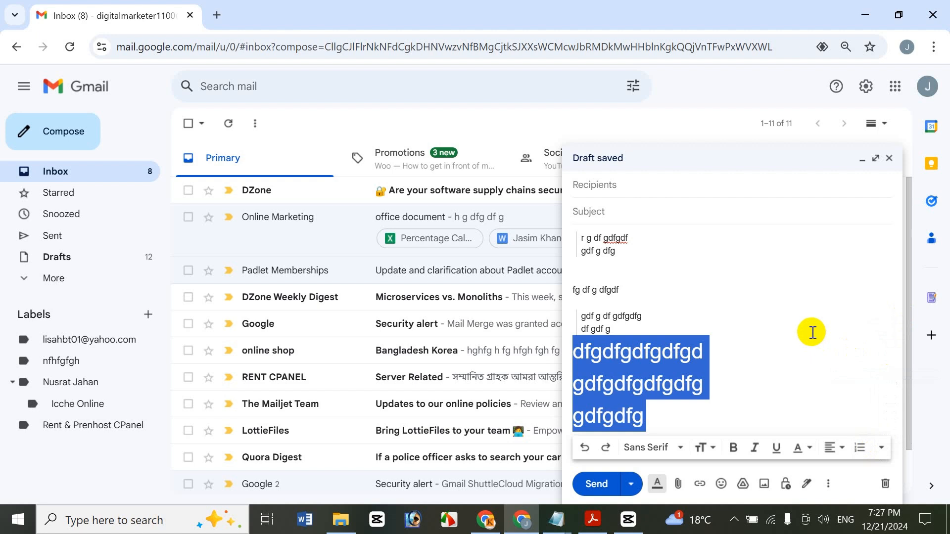
{"action": "key", "text": "alt+shift+5"}
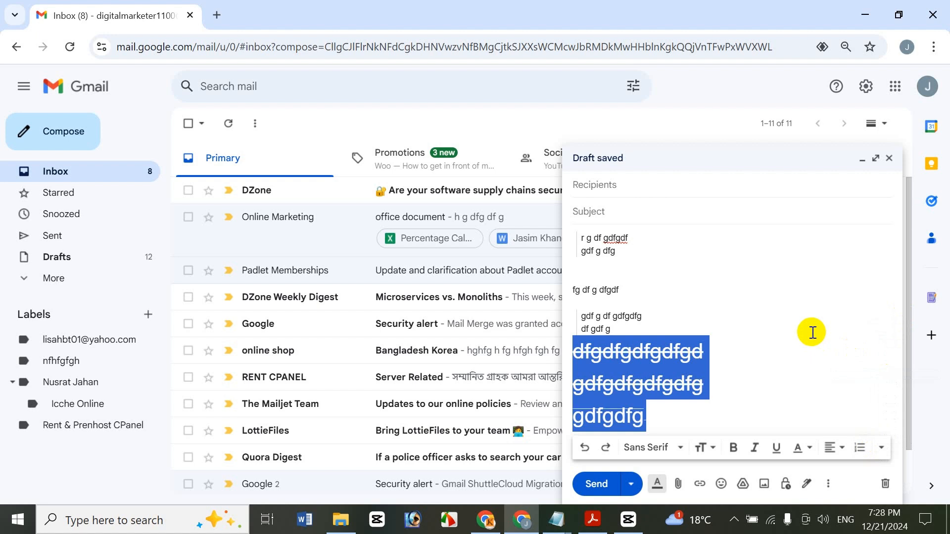
{"action": "left_click", "coordinate": [689, 384]}
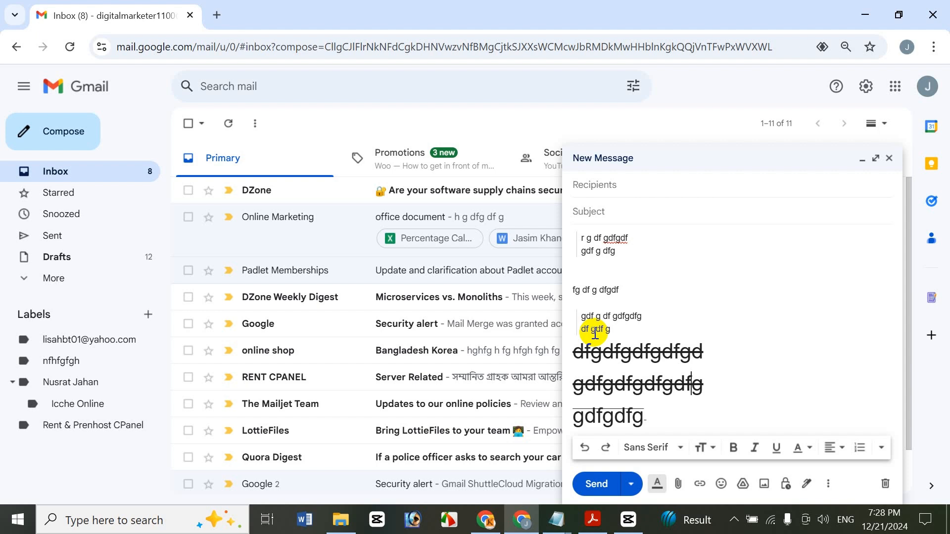
Step: Try adding "hfghfghfgh" on a new line and "gh" after the last struck-through line, deleting each one again
{"action": "left_click", "coordinate": [685, 409]}
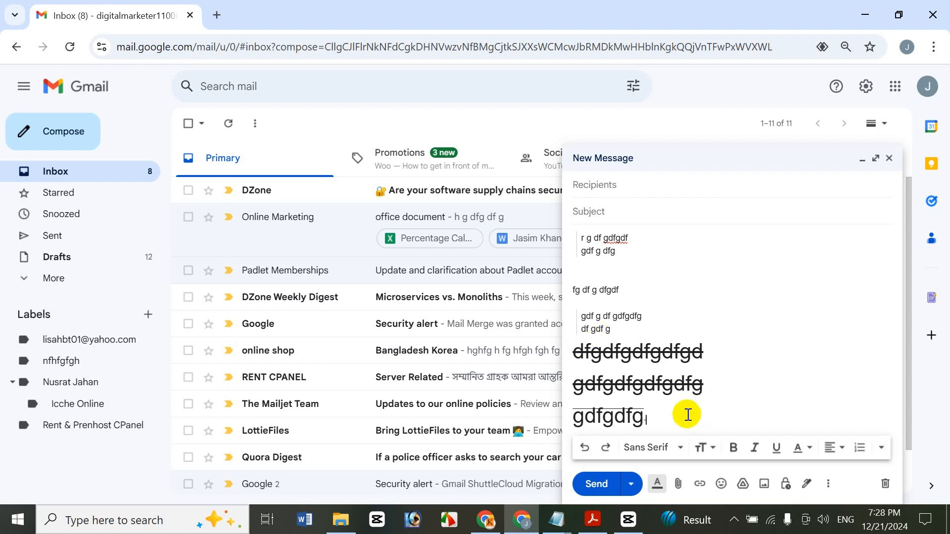
{"action": "key", "text": "Return"}
{"action": "type", "text": "hfghfghfgh"}
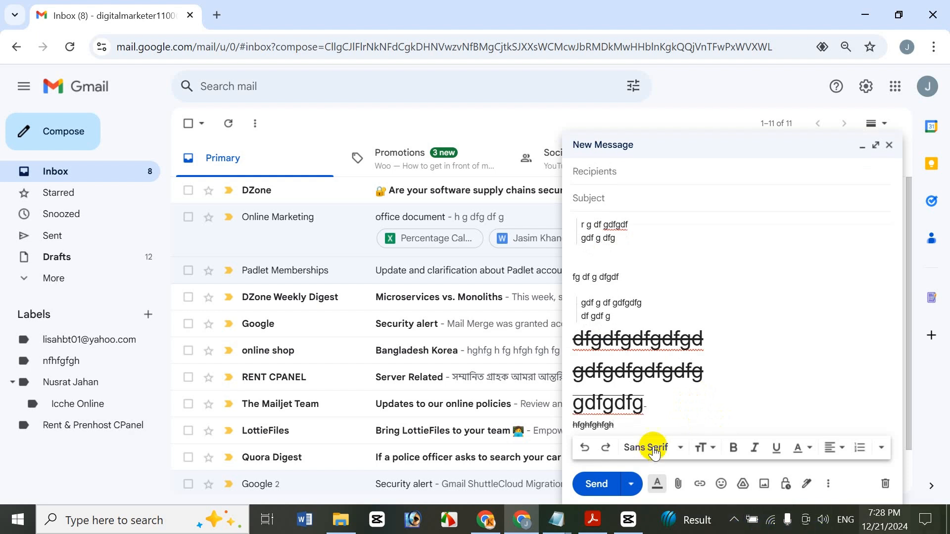
{"action": "key", "text": "shift+Home"}
{"action": "key", "text": "BackSpace"}
{"action": "key", "text": "BackSpace"}
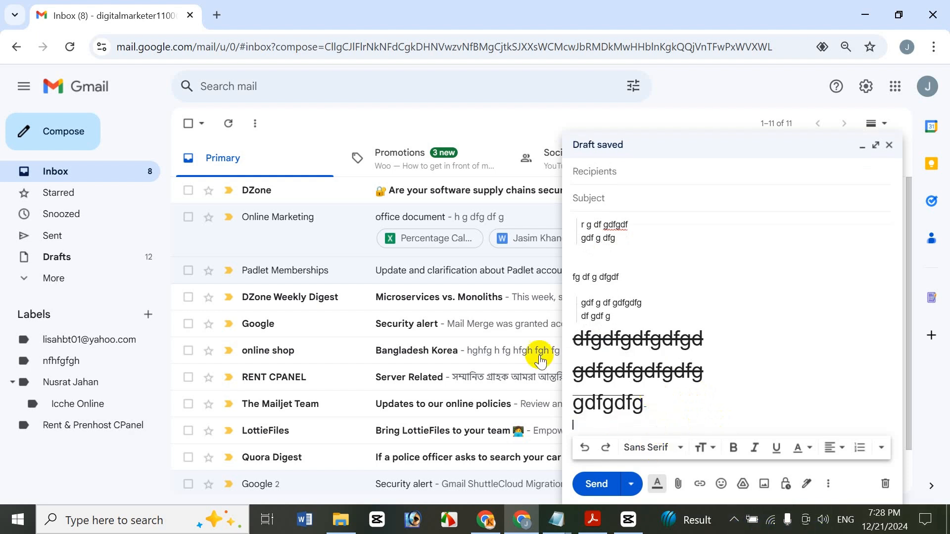
{"action": "type", "text": "gh"}
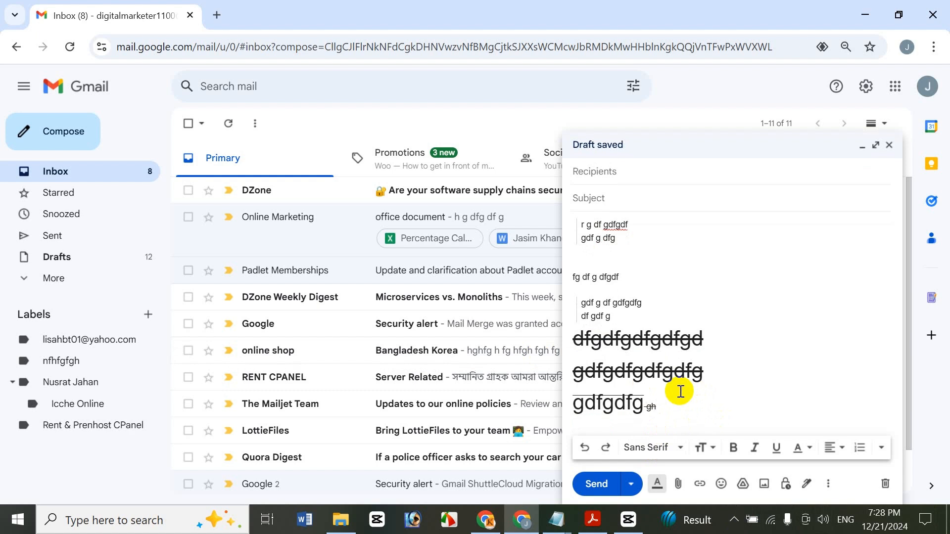
{"action": "key", "text": "BackSpace"}
{"action": "key", "text": "BackSpace"}
{"action": "left_click", "coordinate": [884, 454]}
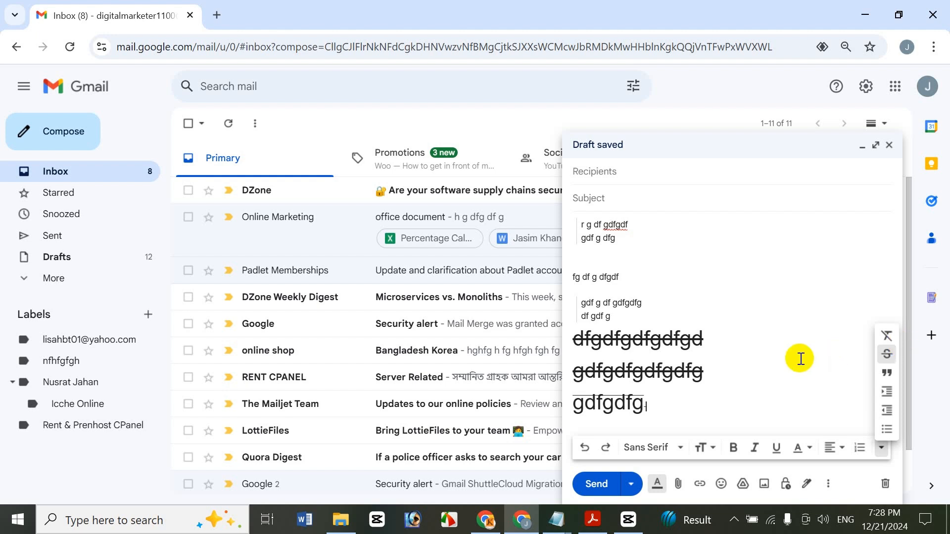
{"action": "left_click", "coordinate": [699, 412]}
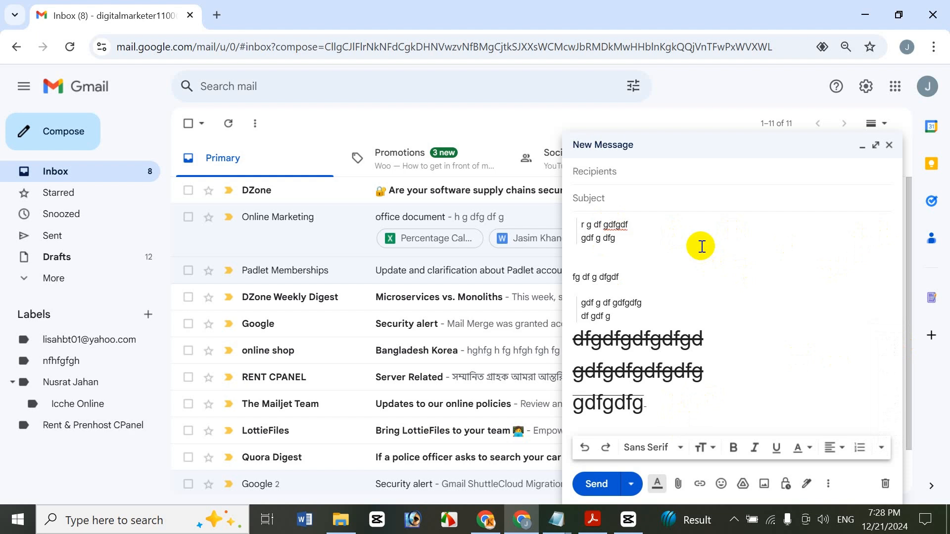
Step: Select the entire message body and remove all its formatting
{"action": "key", "text": "ctrl+a"}
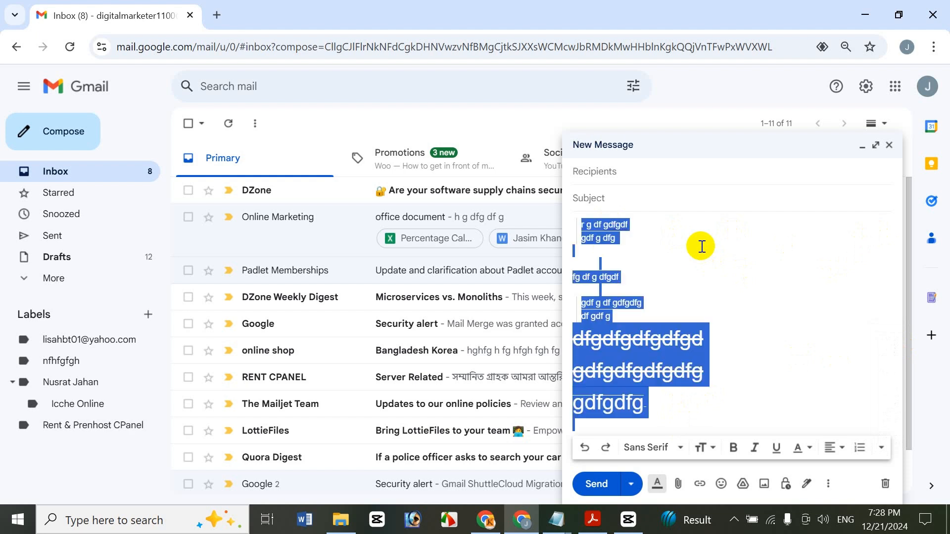
{"action": "left_click", "coordinate": [884, 451]}
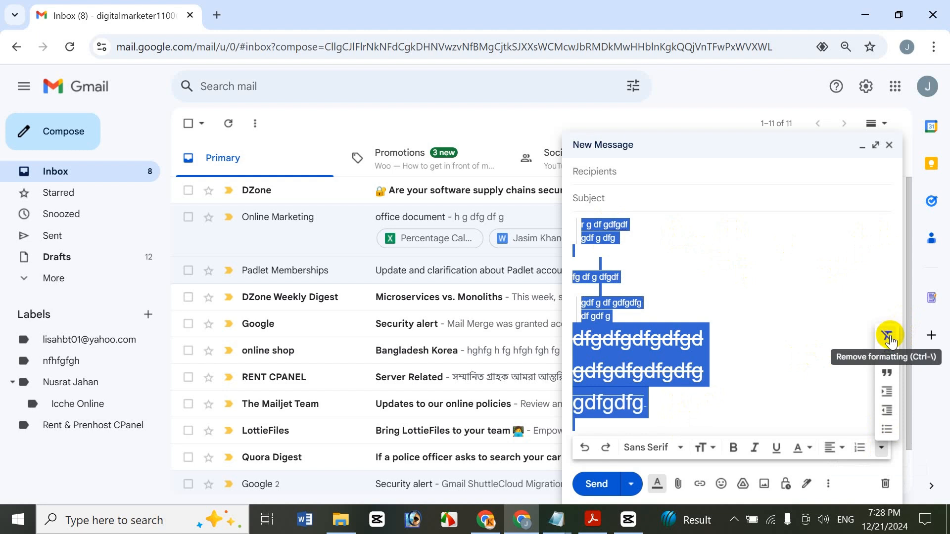
{"action": "left_click", "coordinate": [889, 340]}
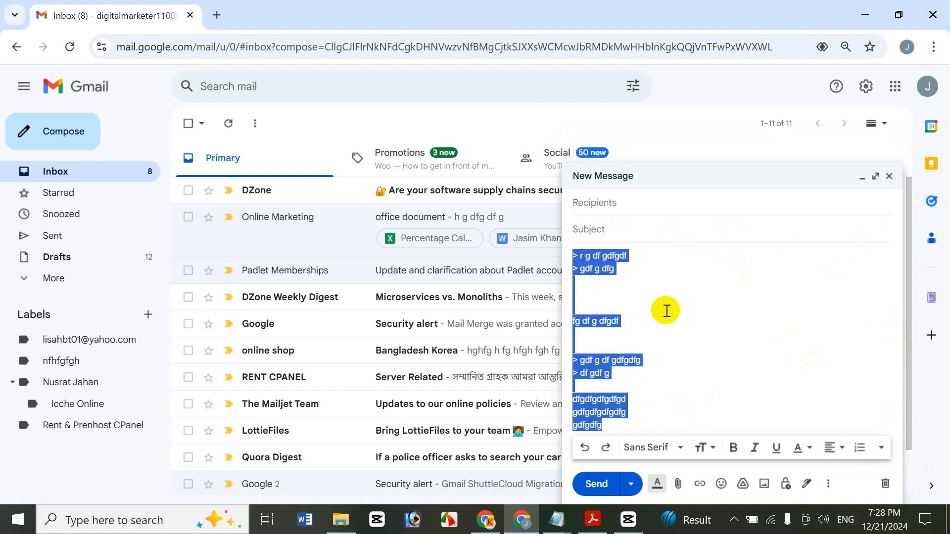
{"action": "left_click", "coordinate": [619, 286]}
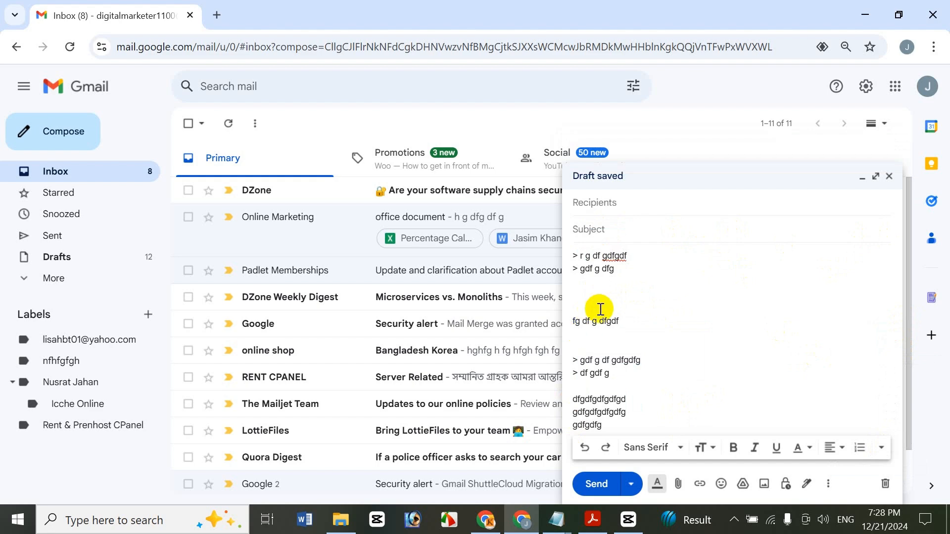
Step: Close the new message and switch to the "Use Indent Less Or More" title document in the PDF reader
{"action": "left_click", "coordinate": [889, 176]}
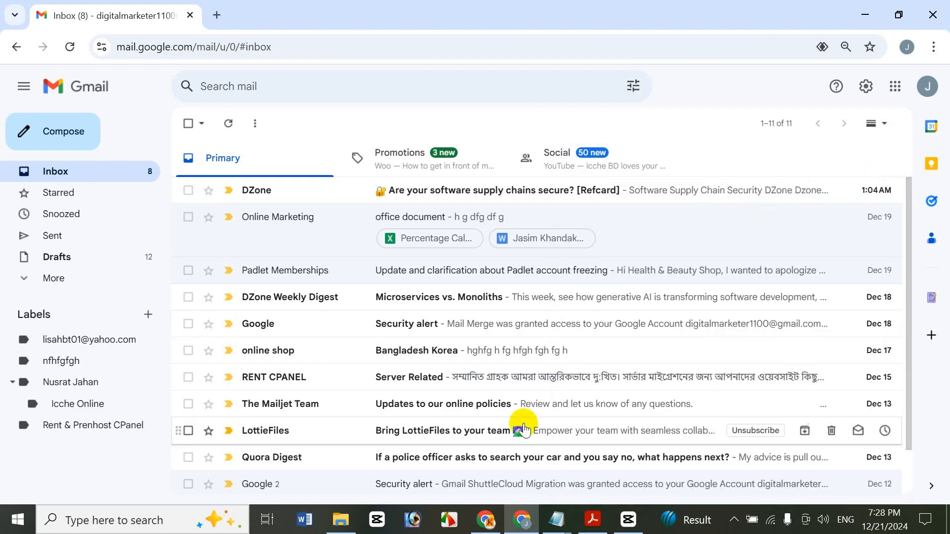
{"action": "left_click", "coordinate": [593, 519]}
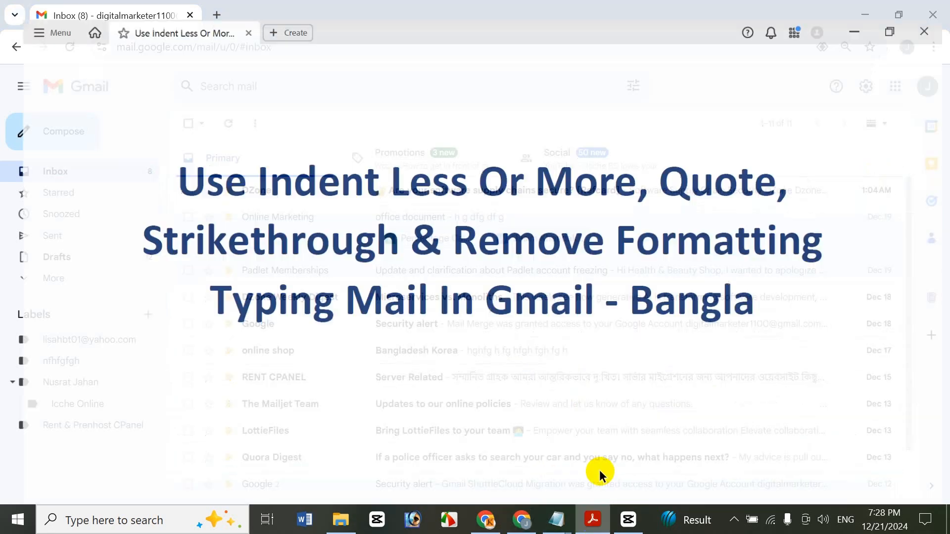